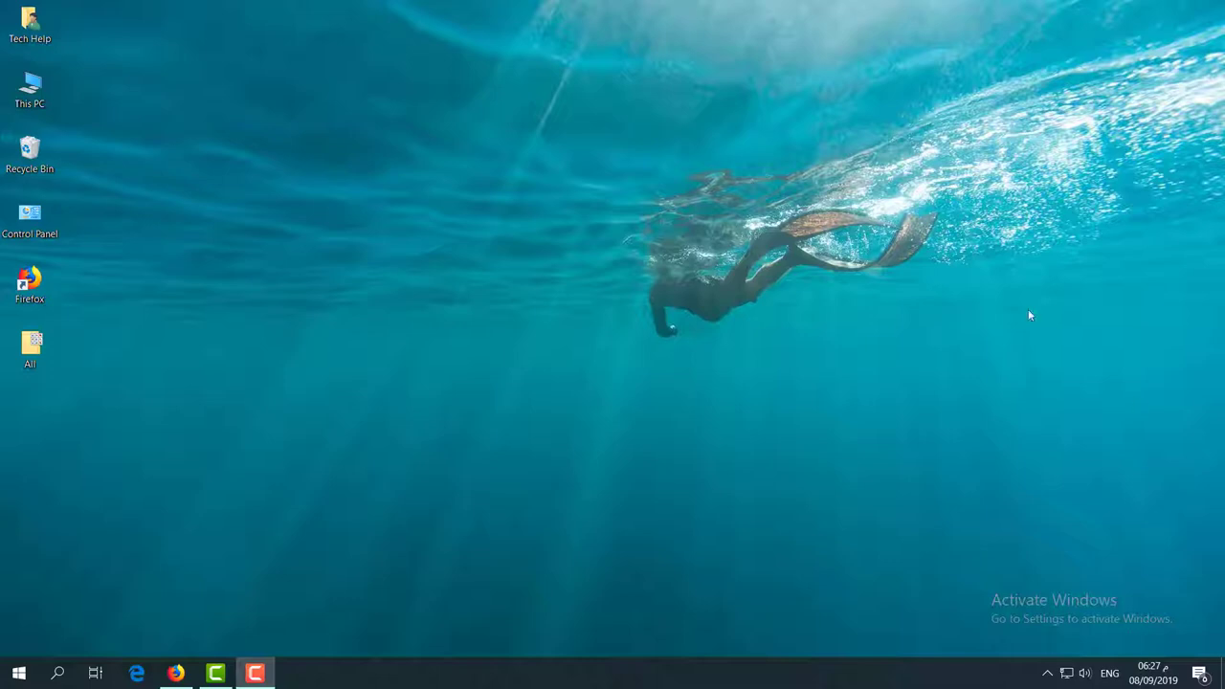
# Scan the My Passport (H:) drive for file system errors from its properties, and close the properties and This PC windows
pyautogui.doubleClick(30, 86)
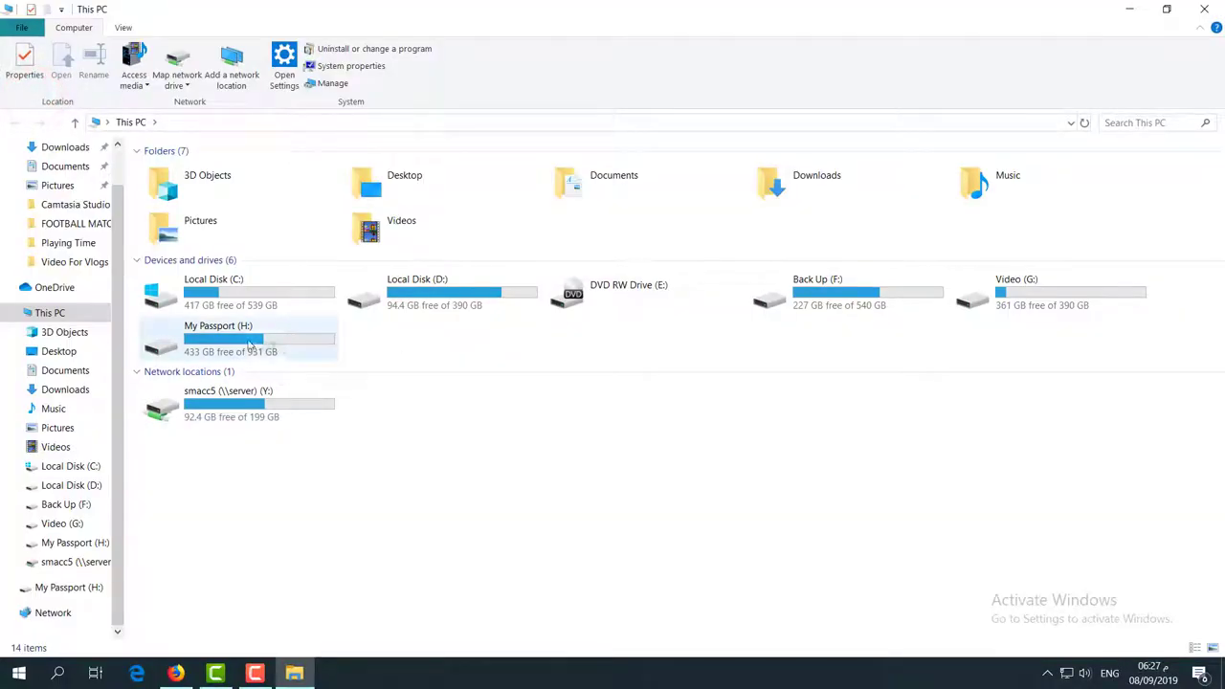
pyautogui.click(209, 346)
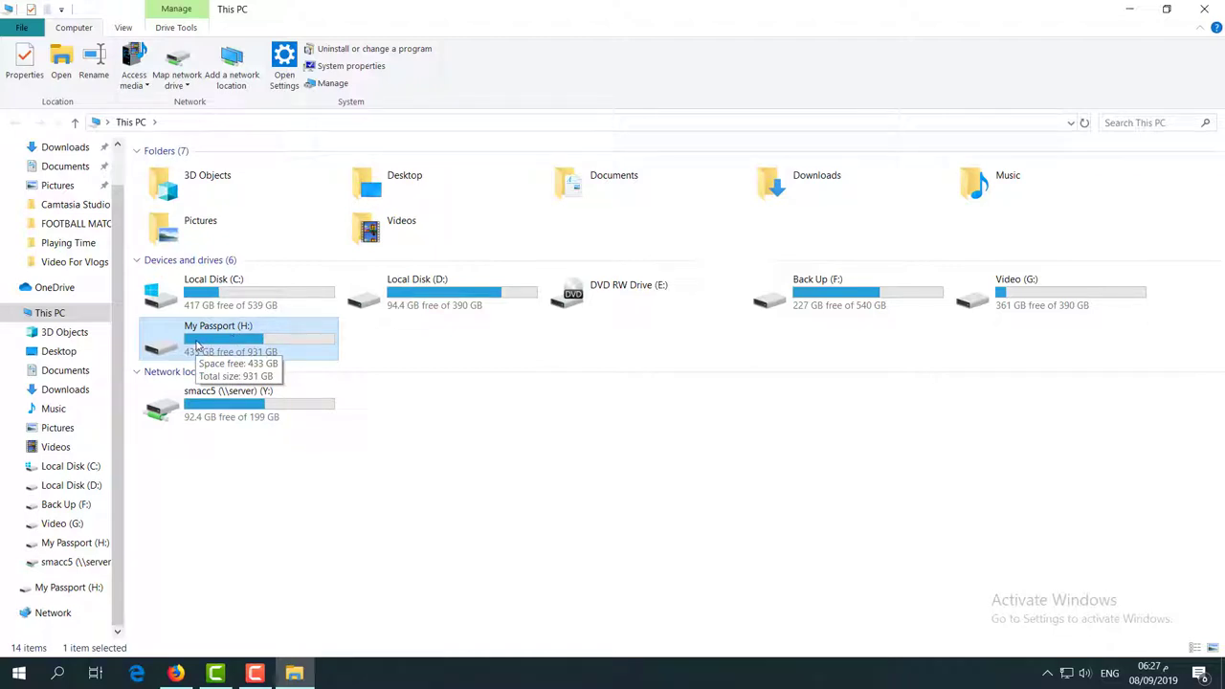
pyautogui.rightClick(203, 346)
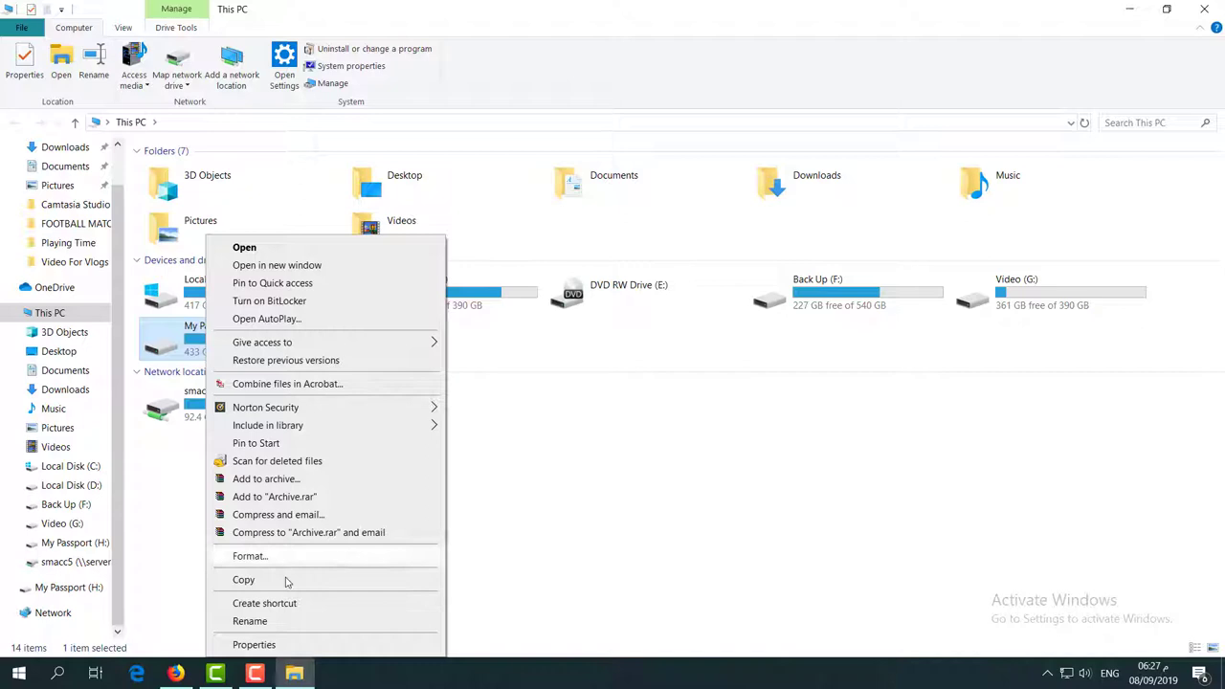
pyautogui.click(256, 644)
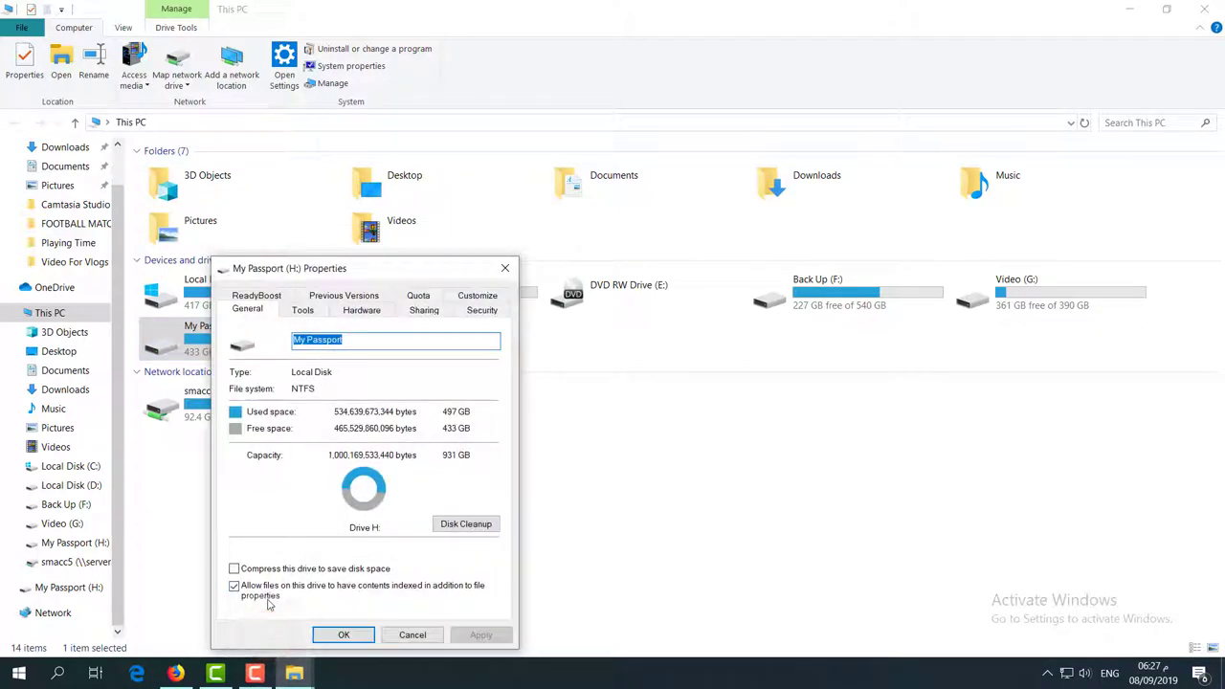
pyautogui.click(303, 313)
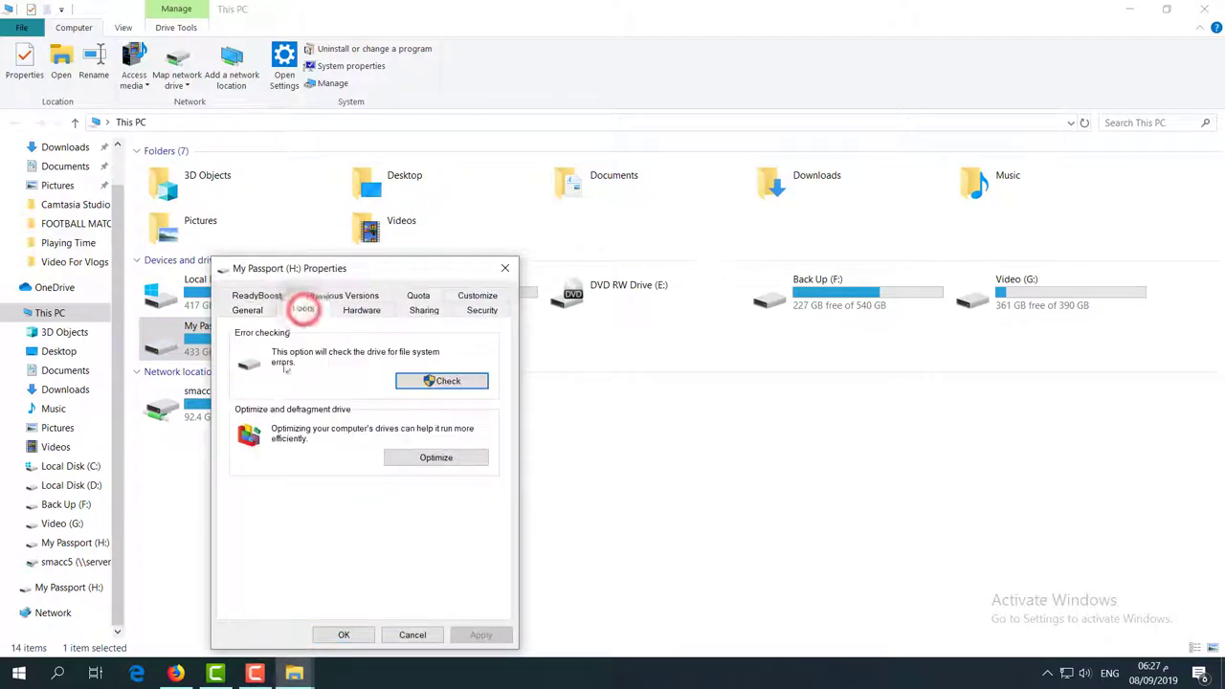
pyautogui.click(428, 382)
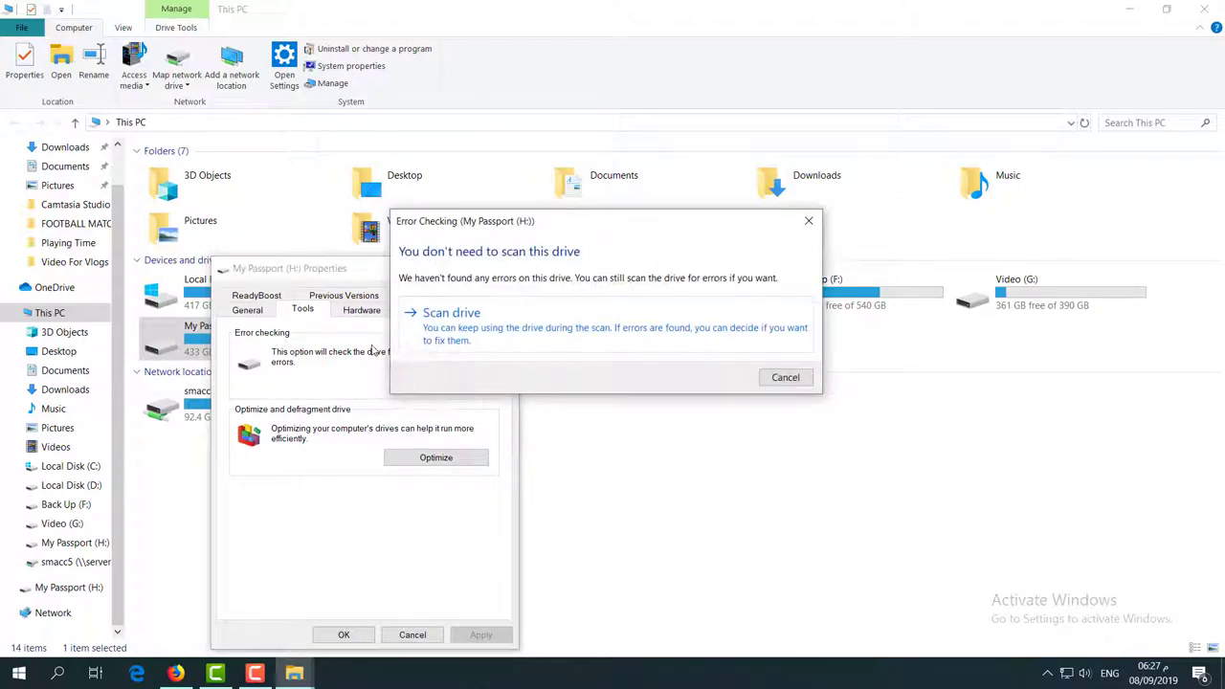
pyautogui.click(470, 324)
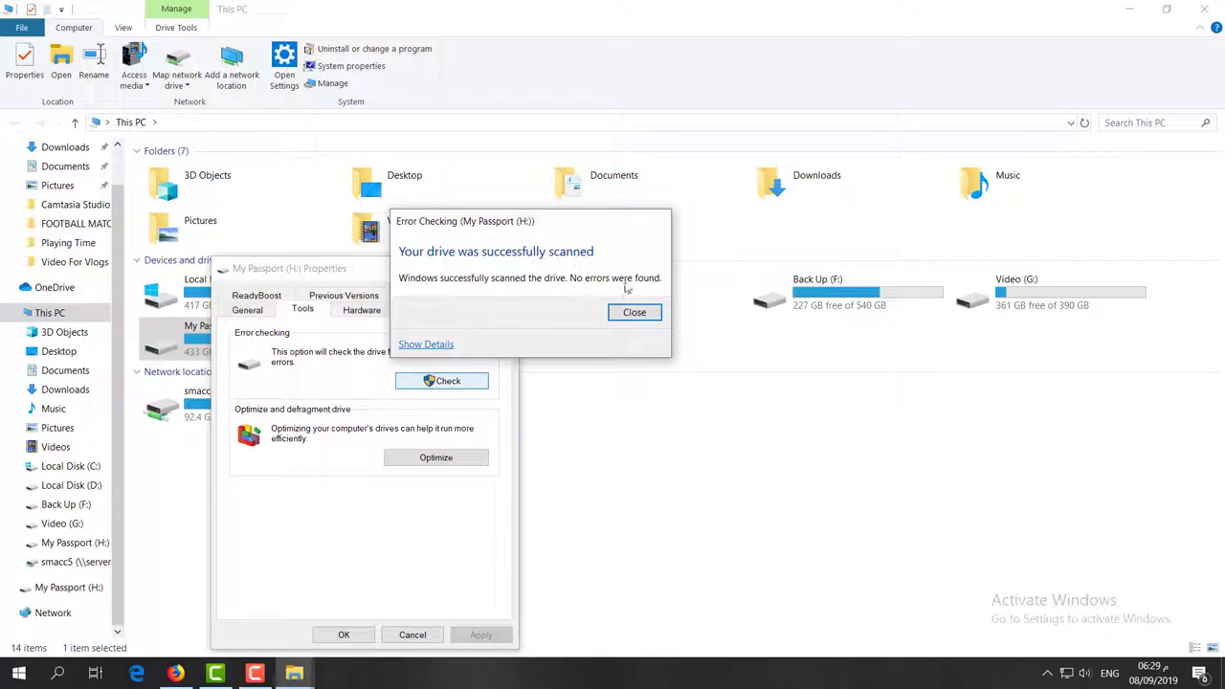
pyautogui.click(633, 314)
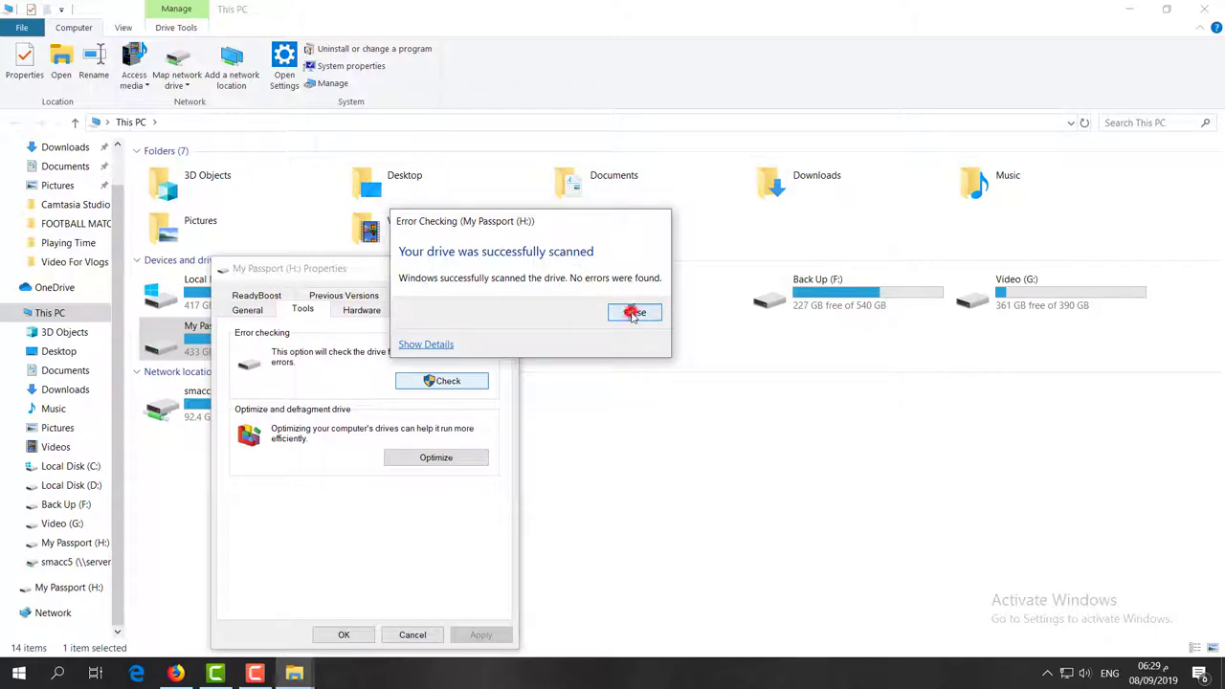
pyautogui.click(347, 636)
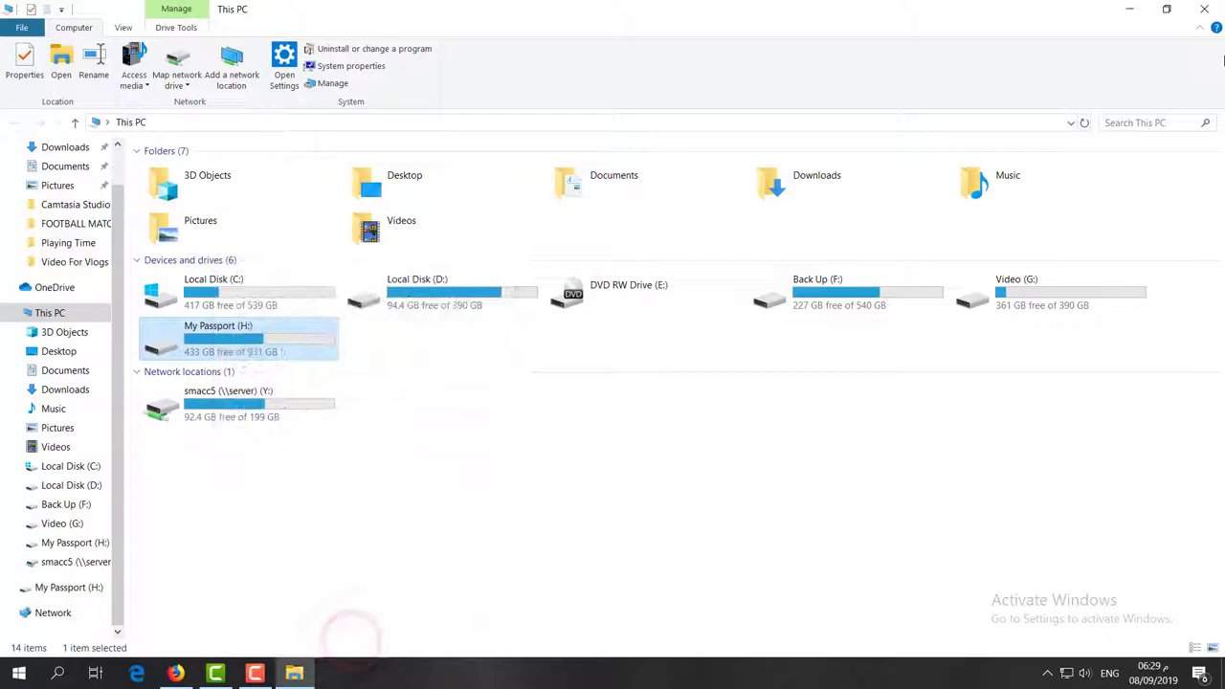
pyautogui.click(1205, 8)
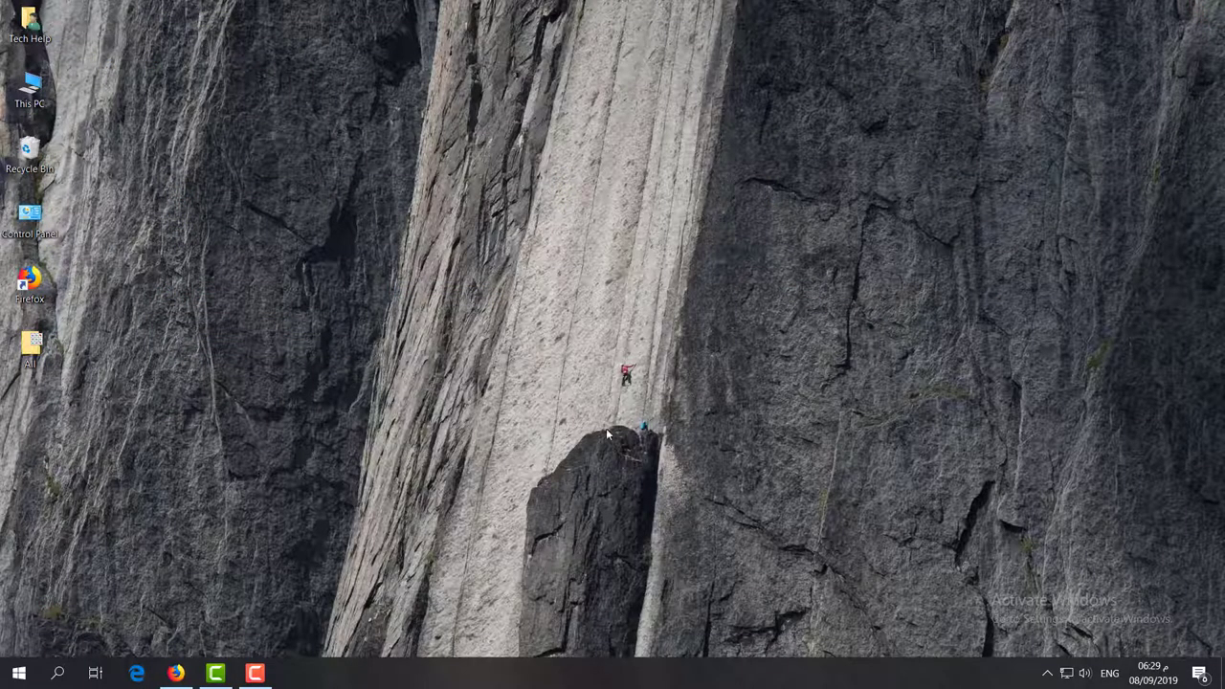
# Open the C:\Windows\System32 folder in File Explorer
pyautogui.doubleClick(29, 88)
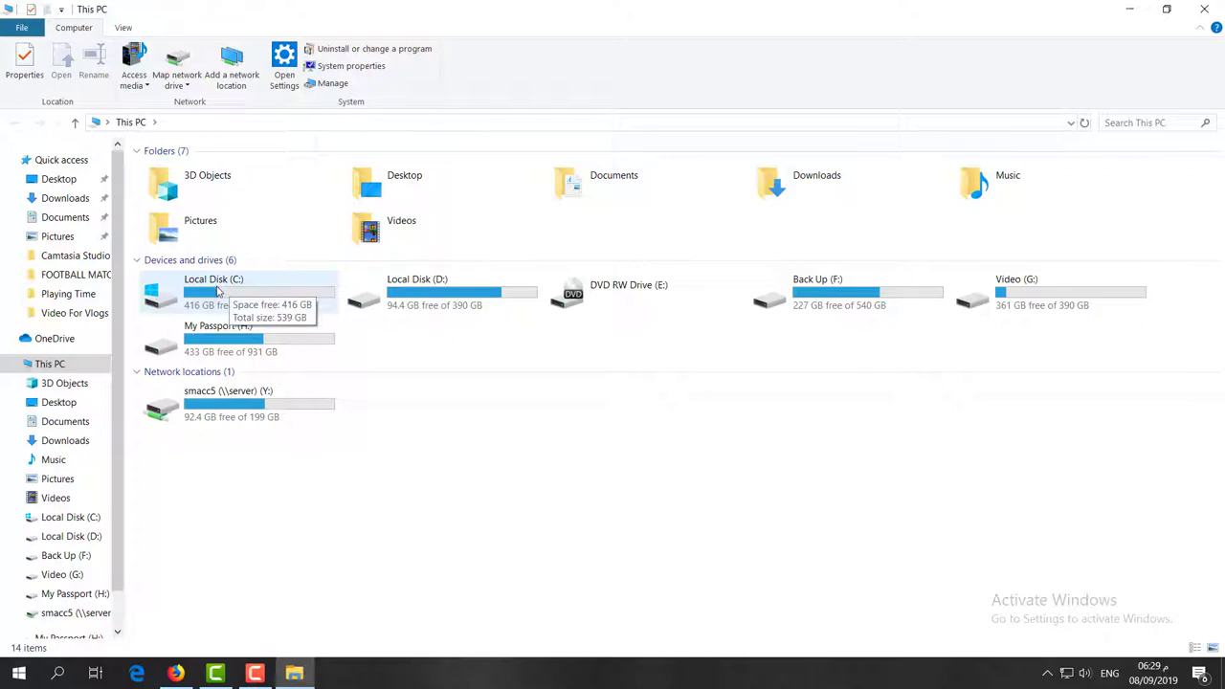
pyautogui.doubleClick(218, 292)
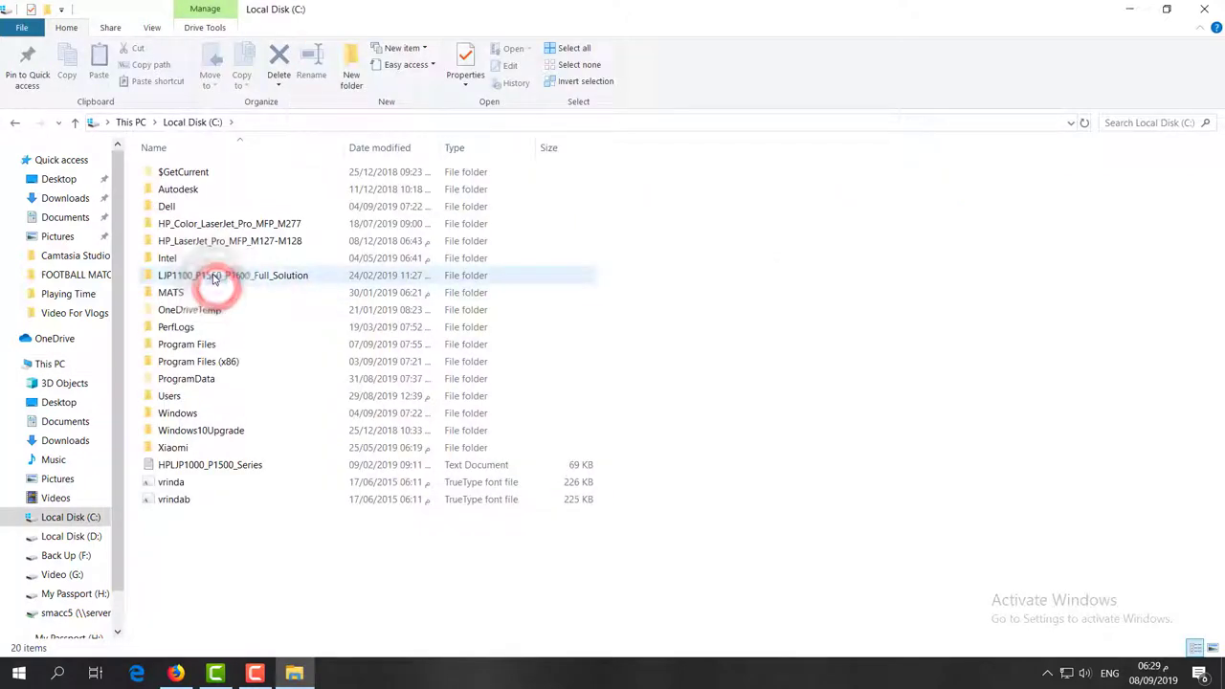
pyautogui.doubleClick(196, 414)
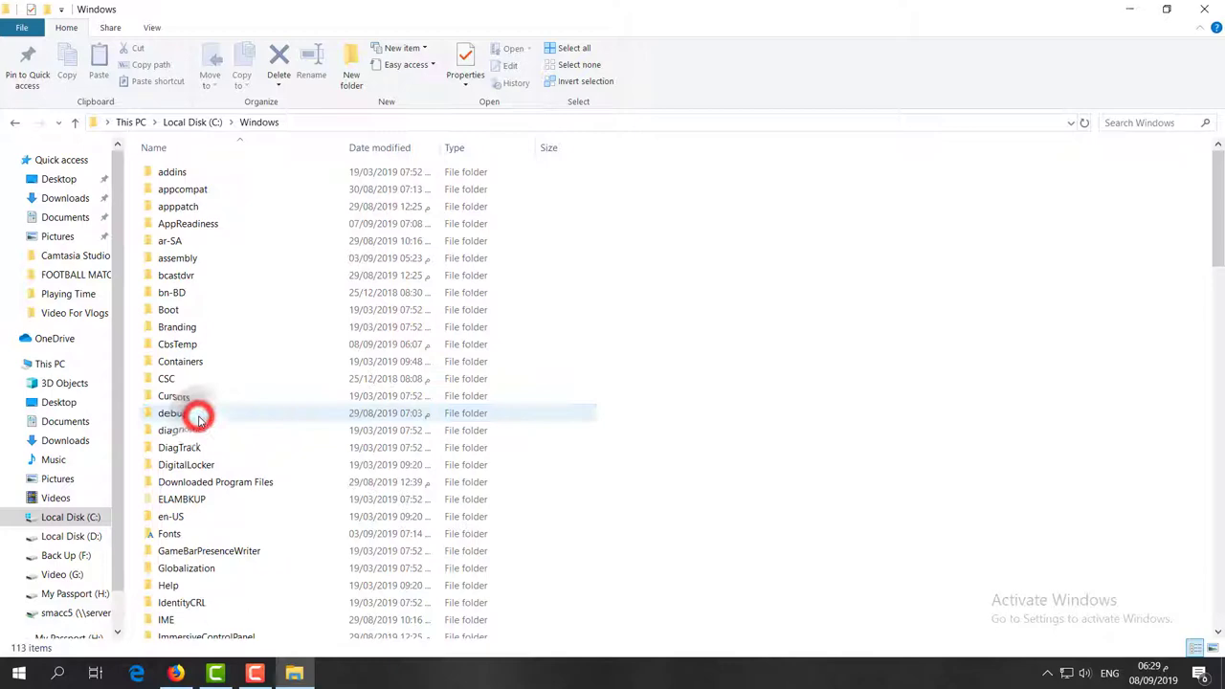
pyautogui.scroll(-14, 260, 575)
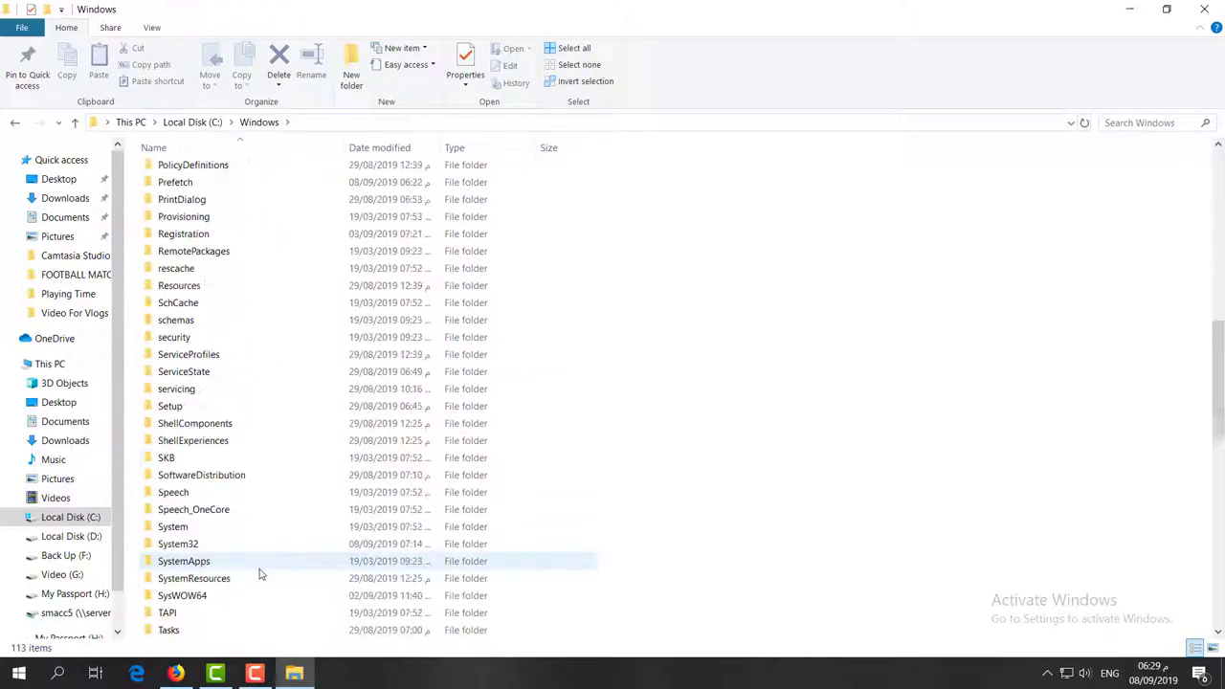
pyautogui.click(199, 545)
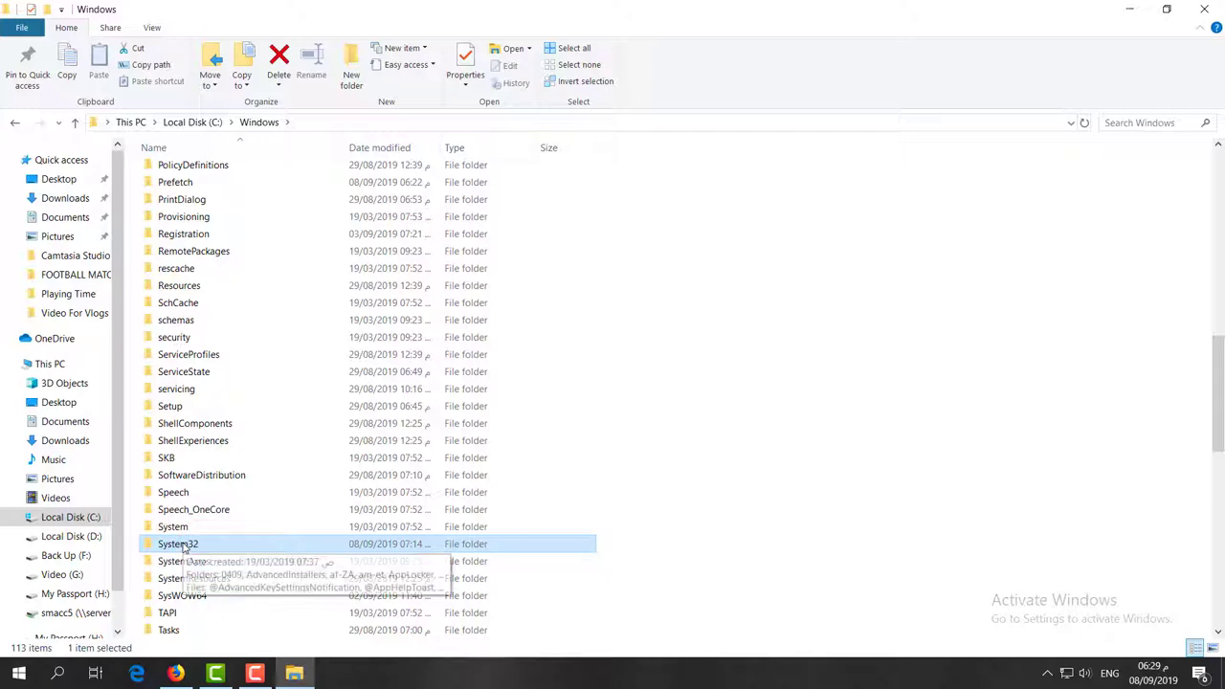
pyautogui.doubleClick(185, 546)
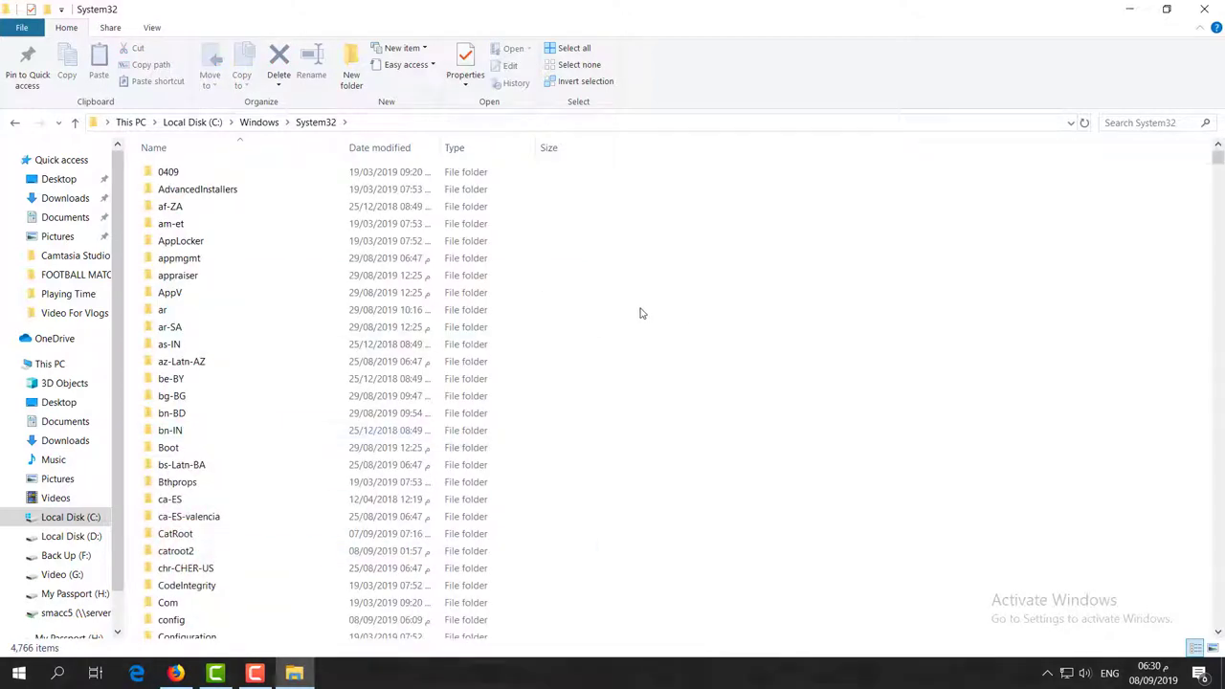
# Search the System32 folder for rdpclip and show the available actions for the rdpclip application
pyautogui.click(1158, 116)
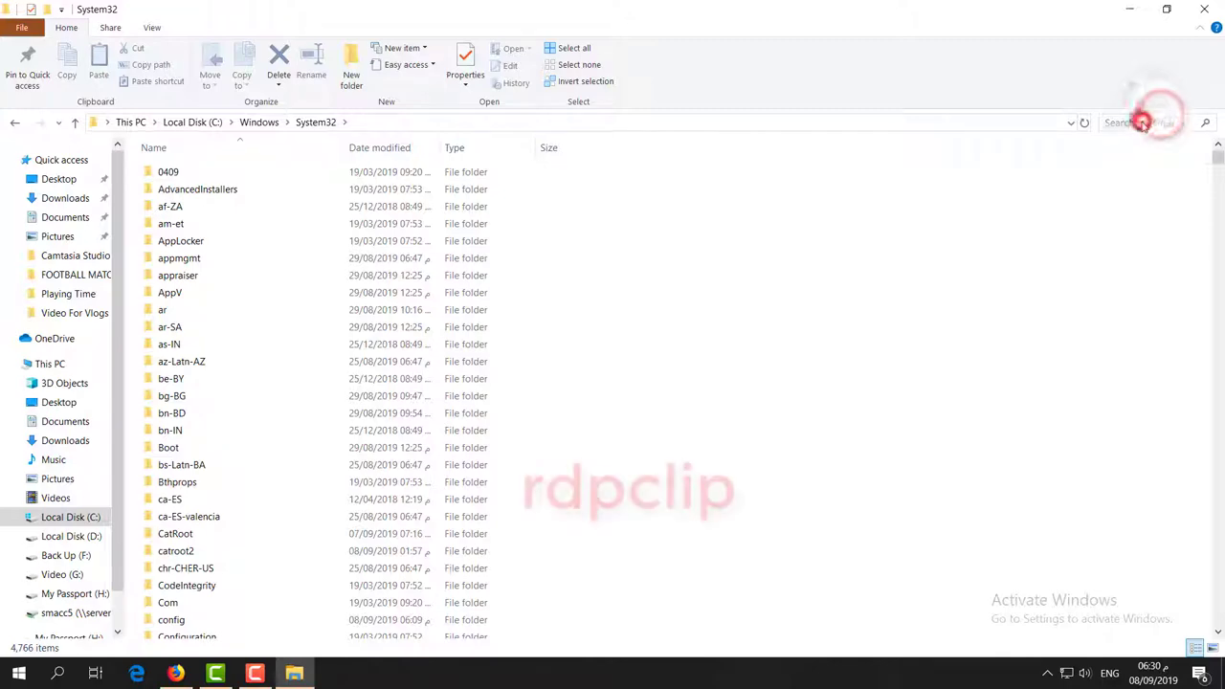
pyautogui.write('r')
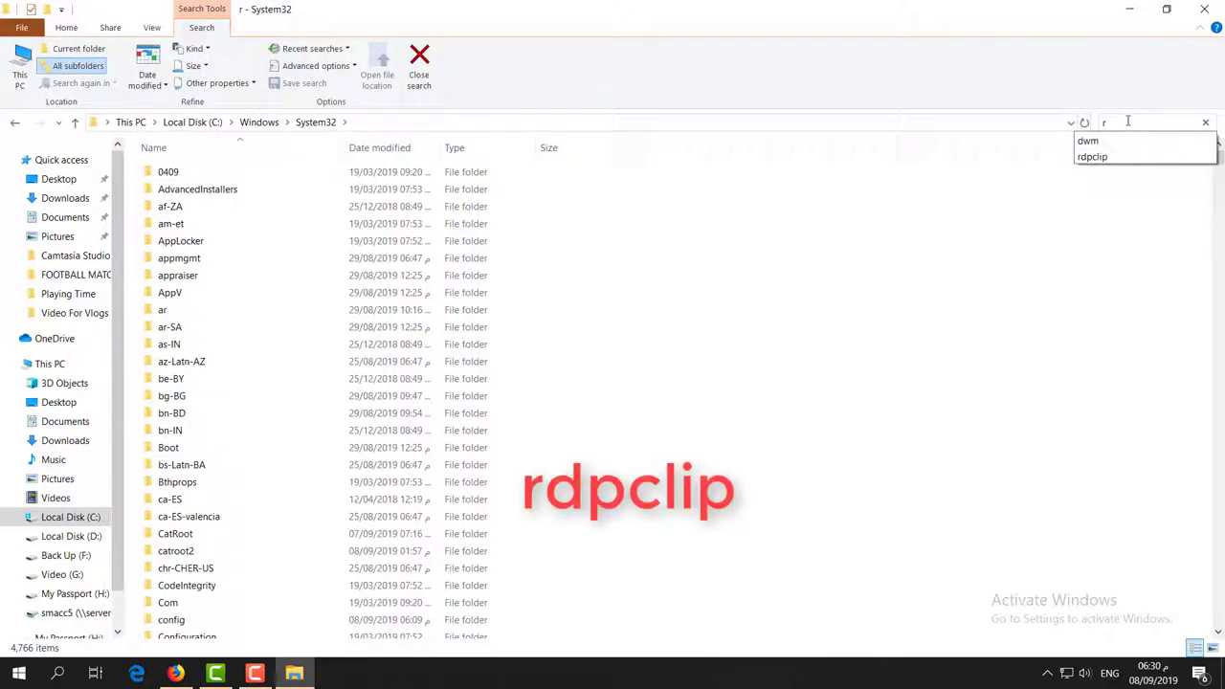
pyautogui.write('d')
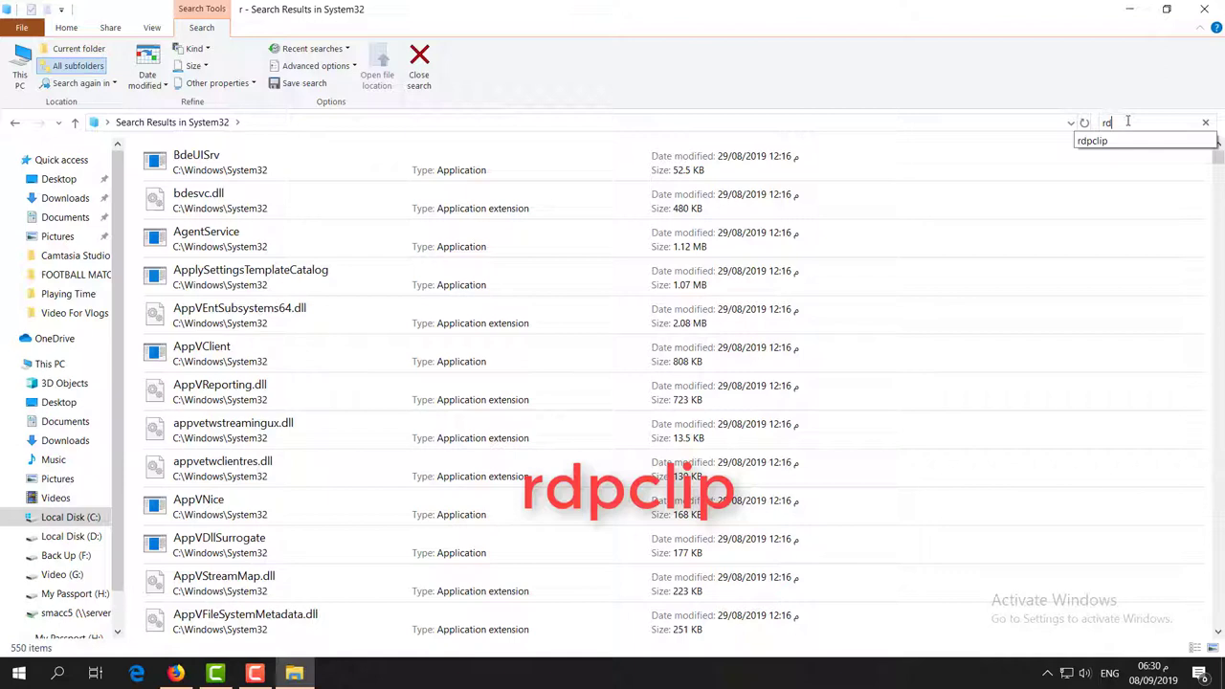
pyautogui.write('pc')
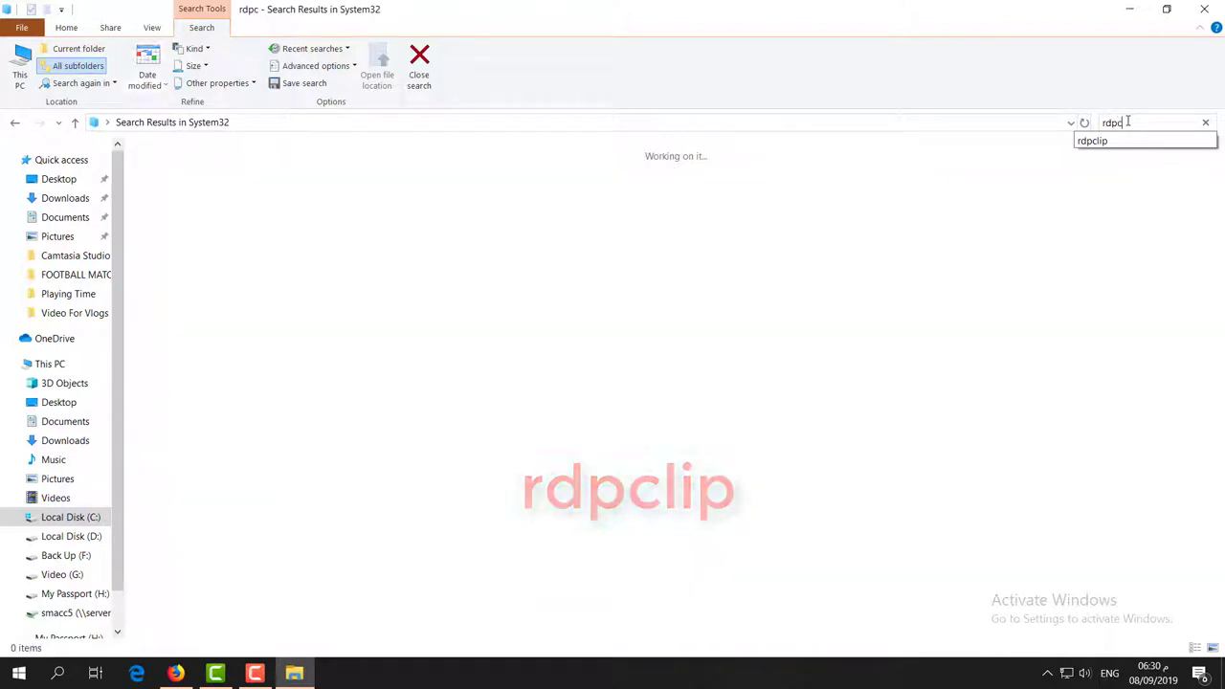
pyautogui.write('lip')
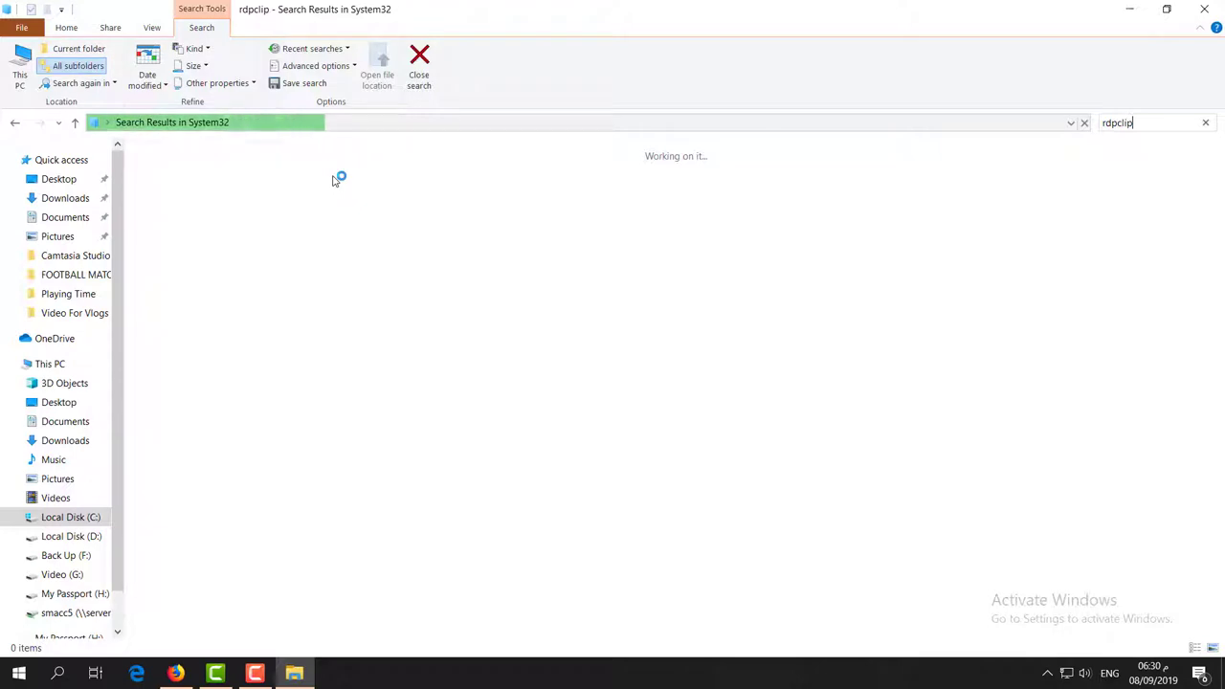
pyautogui.click(195, 157)
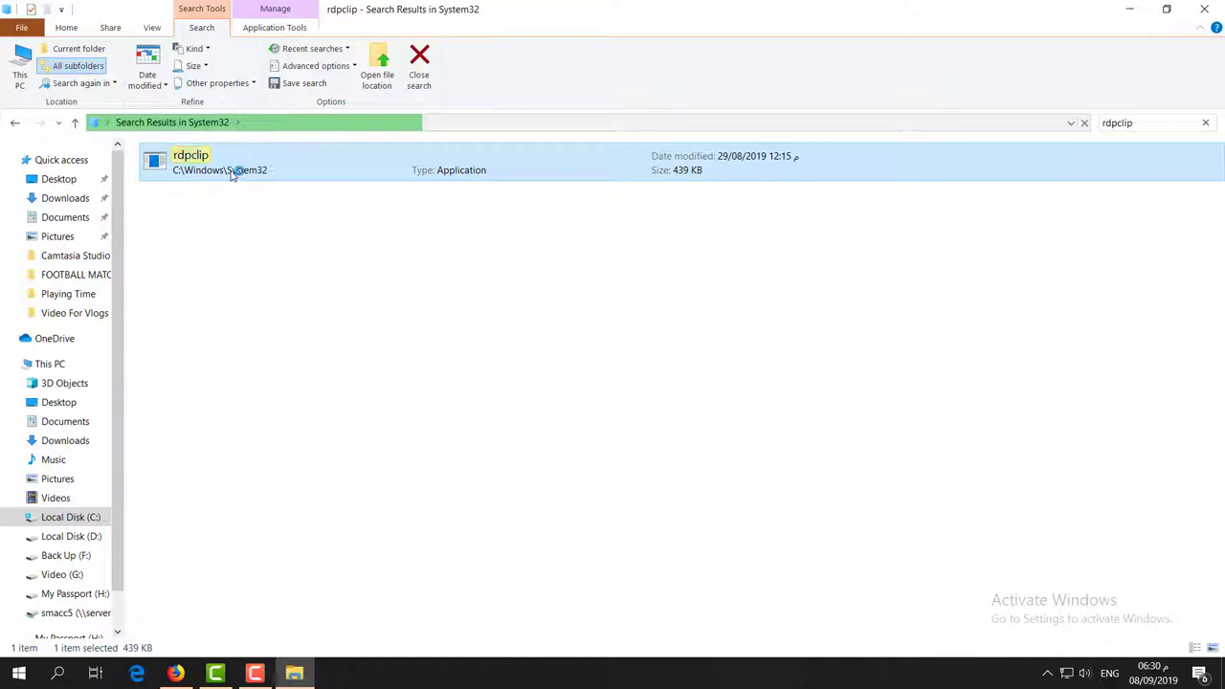
pyautogui.rightClick(271, 157)
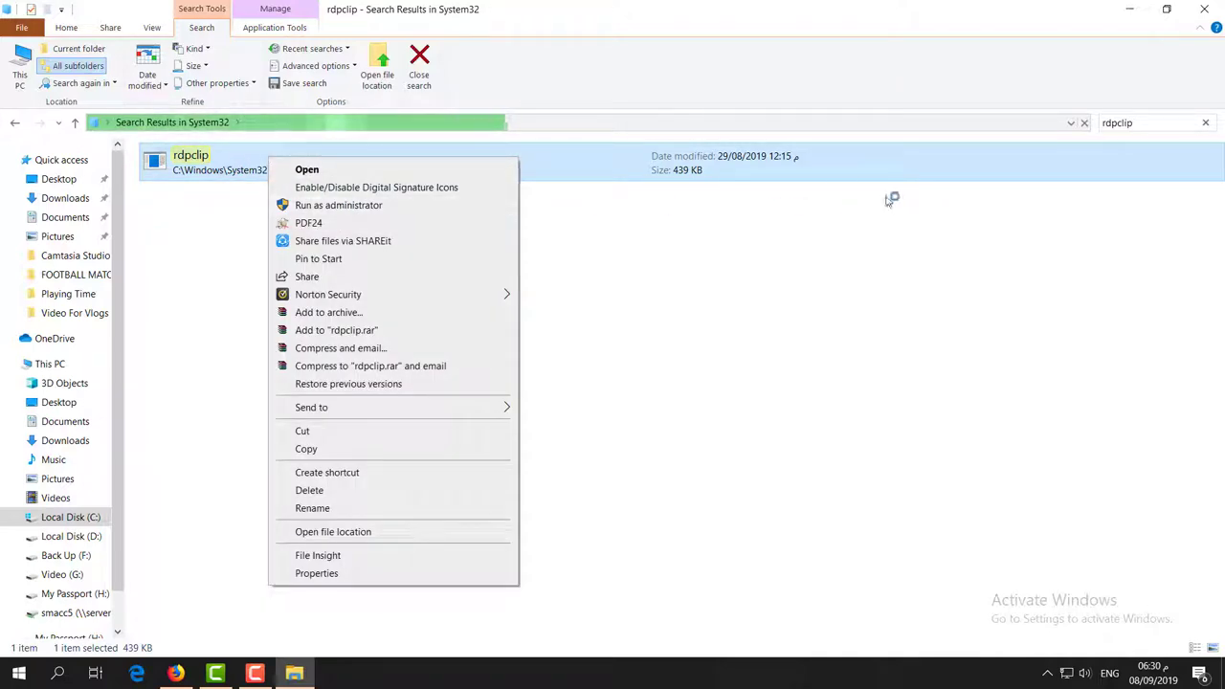
# Search System32 for dwm, show the available actions for the dwm application, and close the folder window
pyautogui.click(1133, 123)
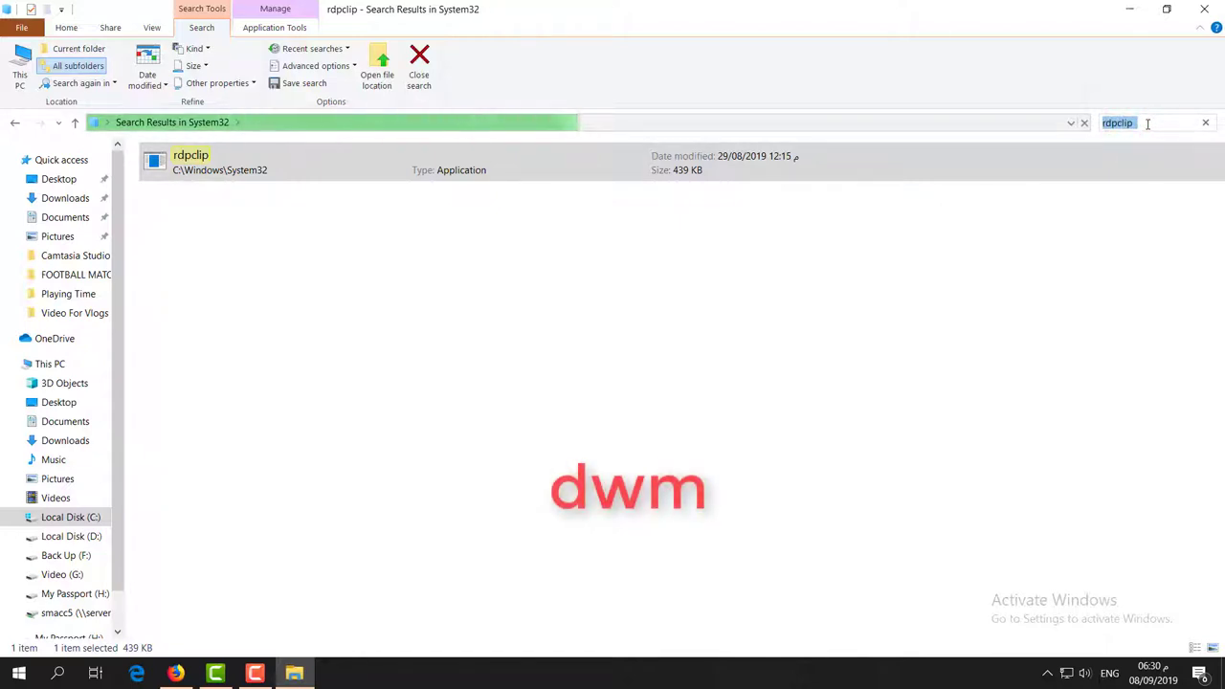
pyautogui.write('dwm')
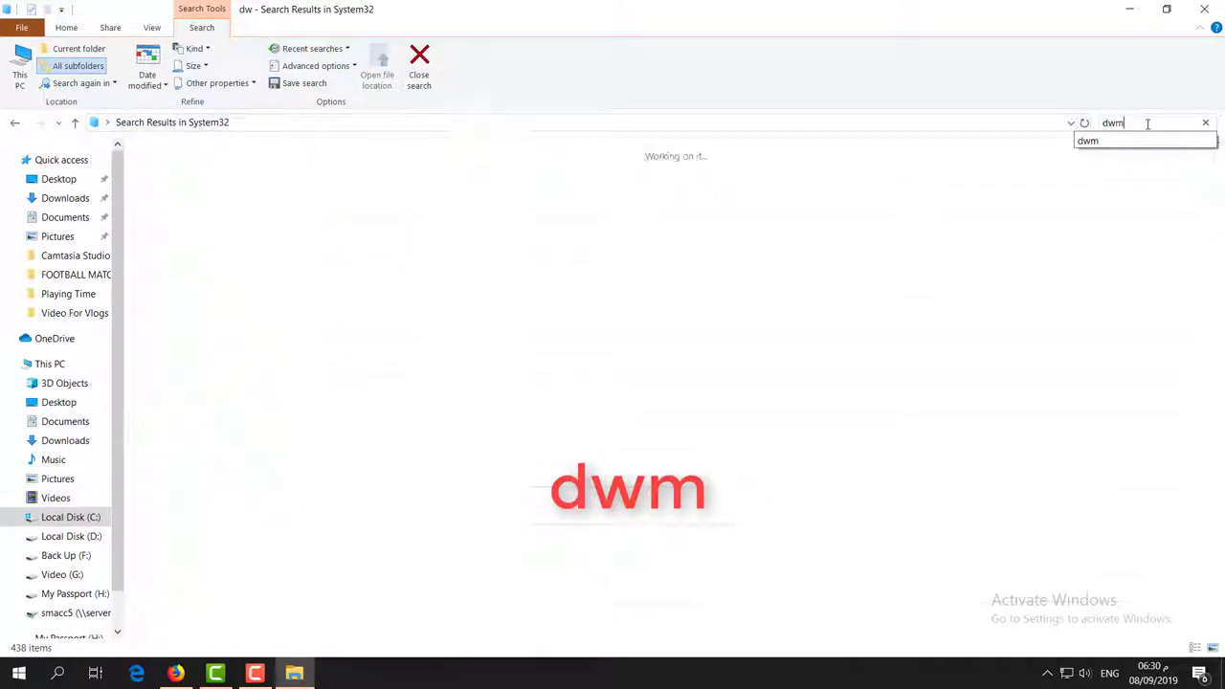
pyautogui.press('Return')
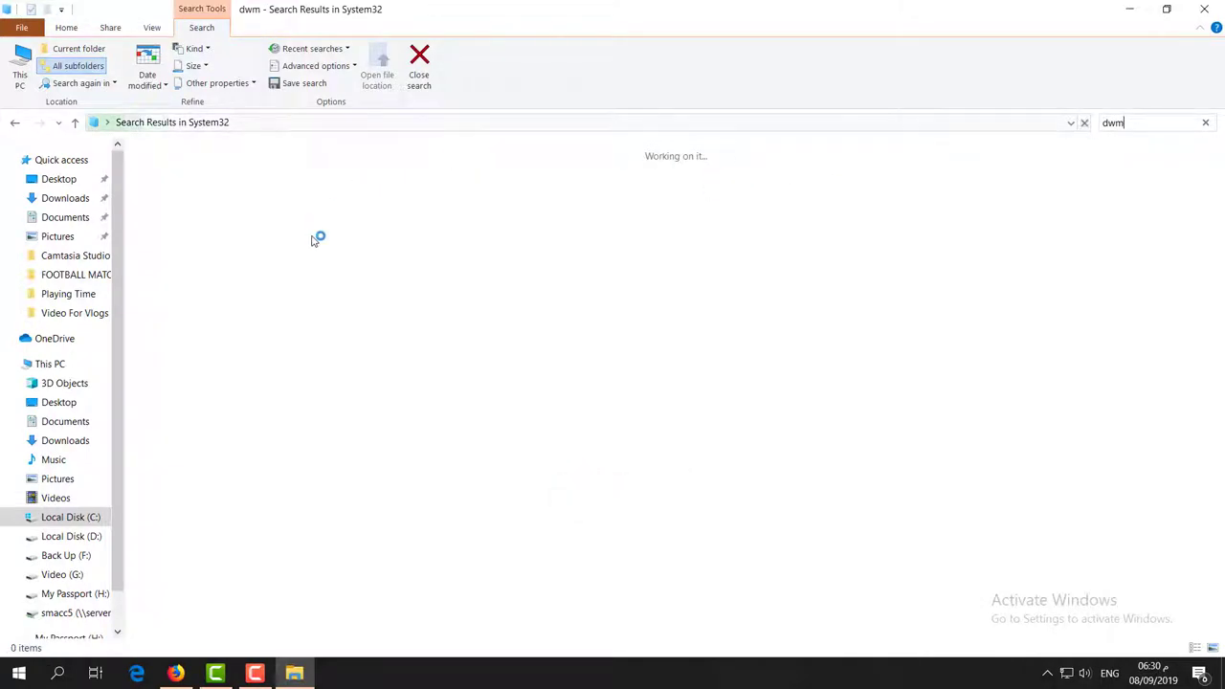
pyautogui.click(248, 163)
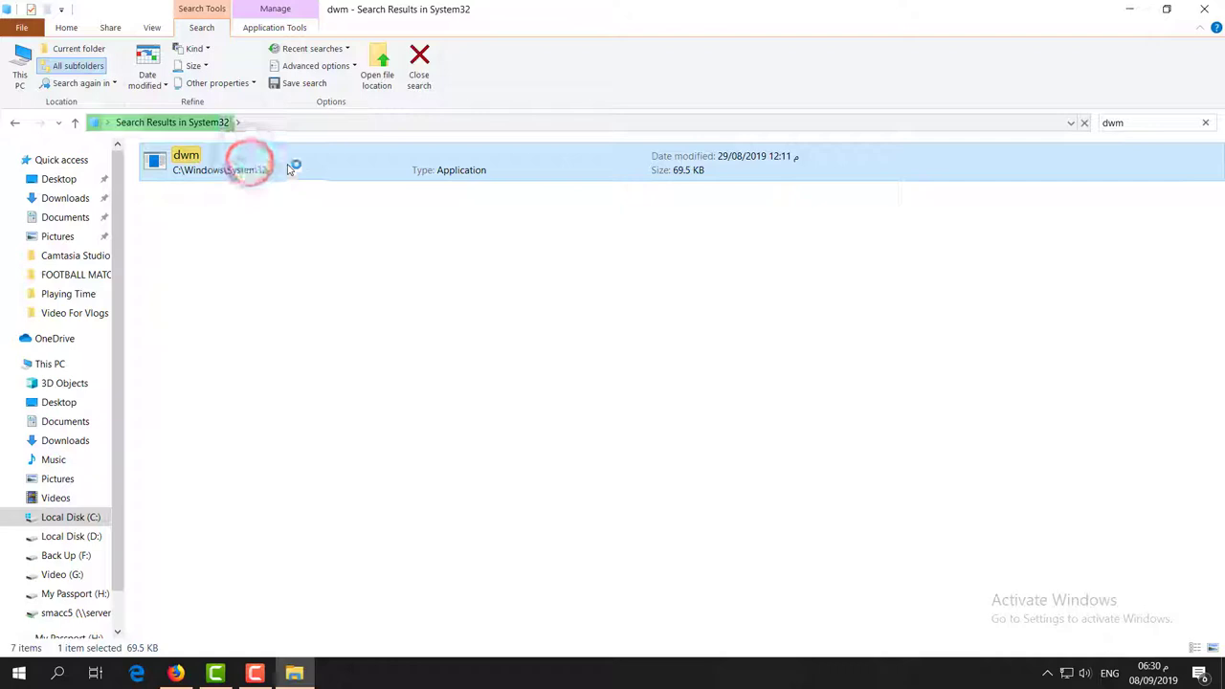
pyautogui.rightClick(288, 165)
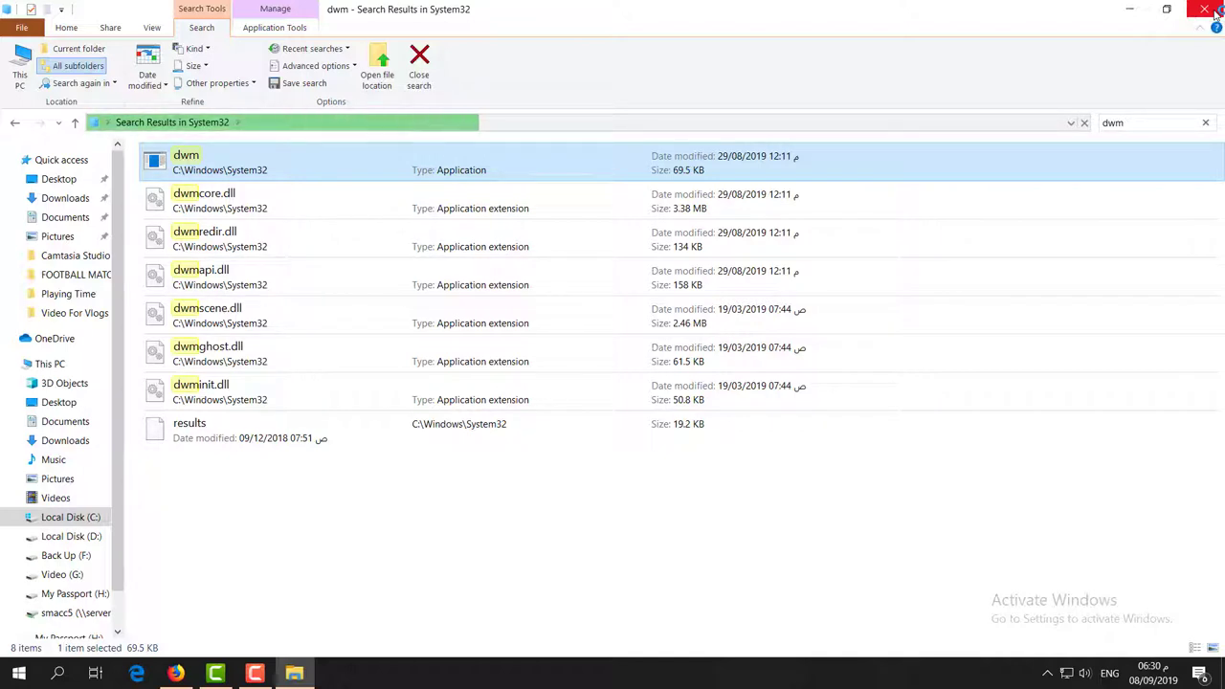
pyautogui.click(1214, 11)
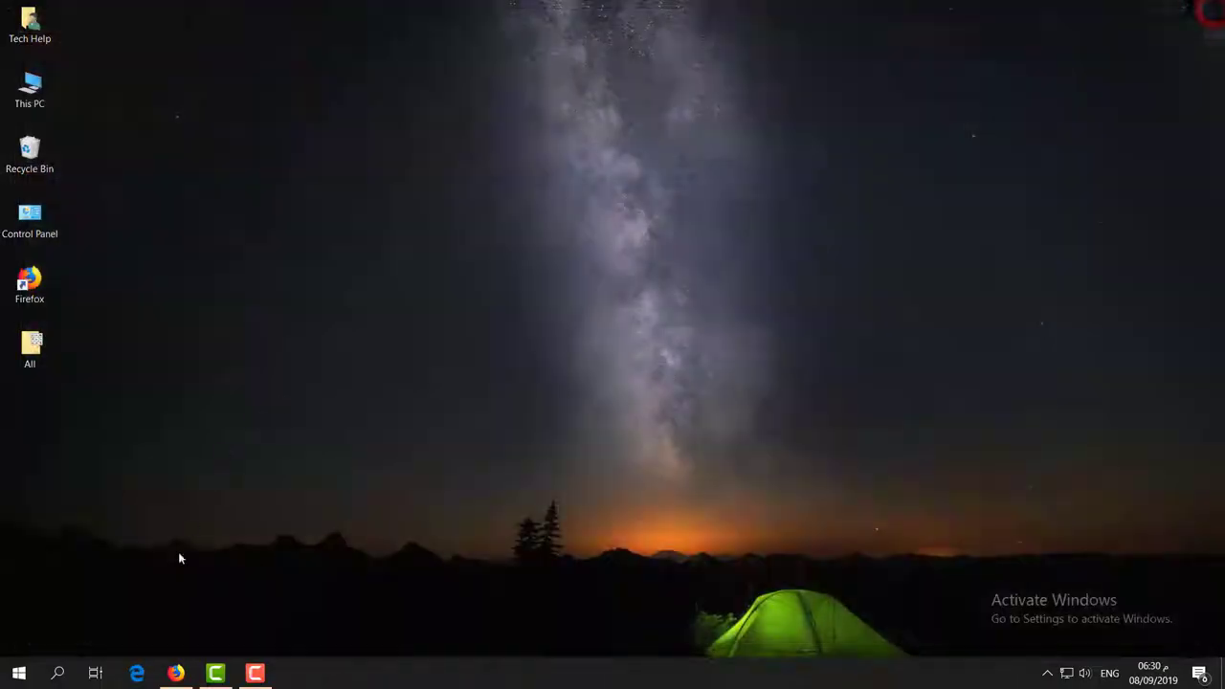
# Run Command Prompt as administrator, allow it to make changes, and enter the command cmd /c "echo off|clip"
pyautogui.click(55, 674)
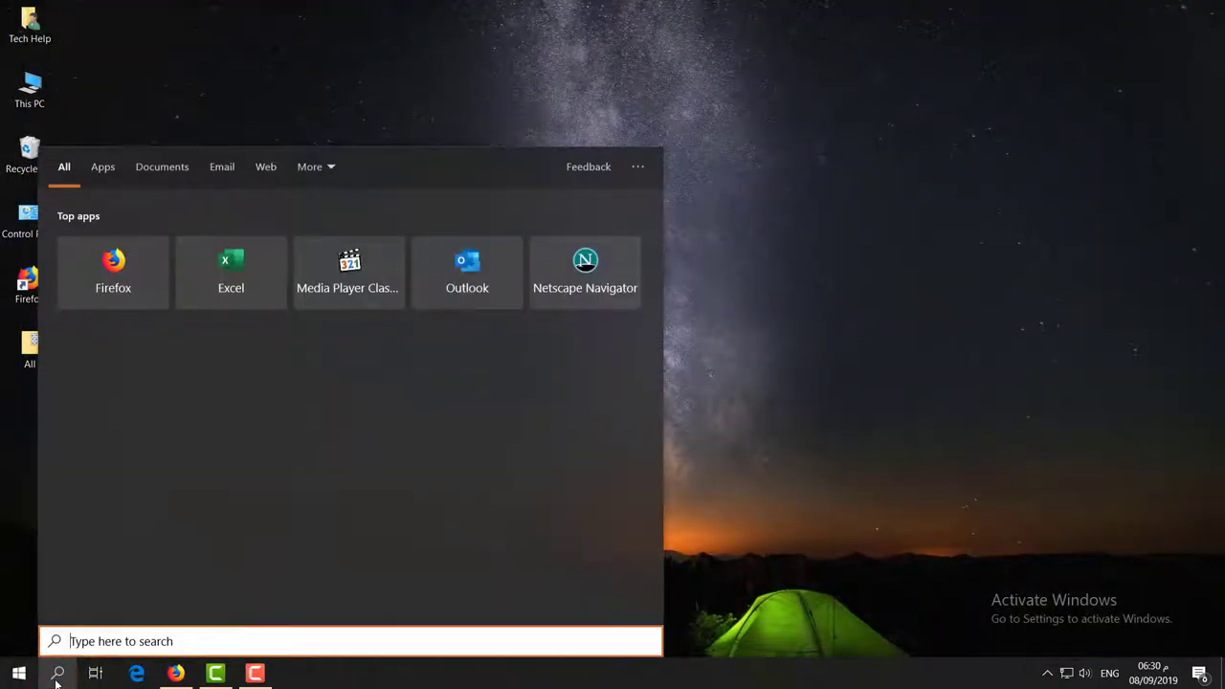
pyautogui.write('cmd')
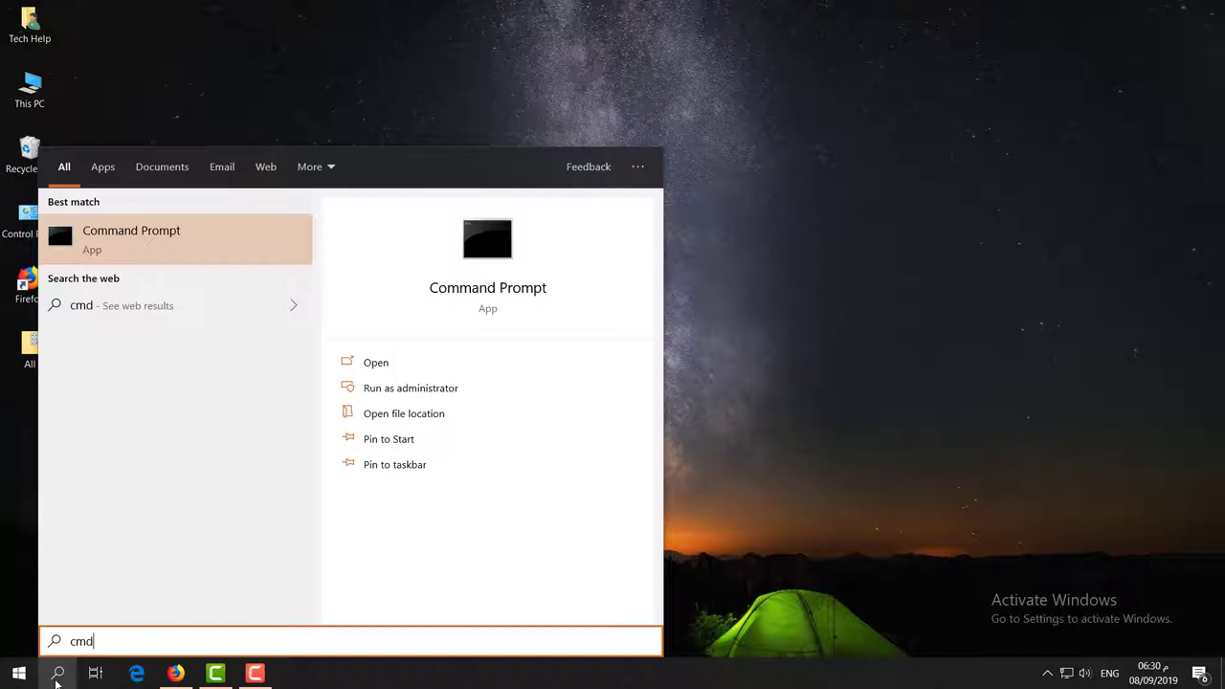
pyautogui.rightClick(174, 241)
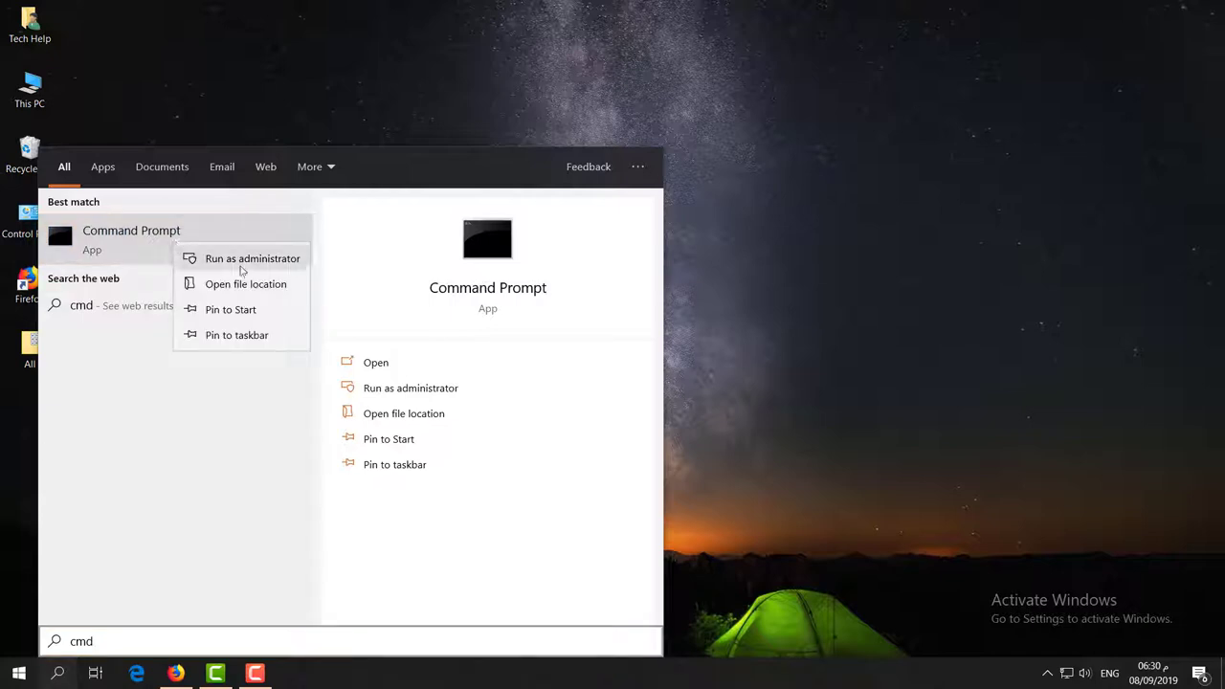
pyautogui.click(242, 260)
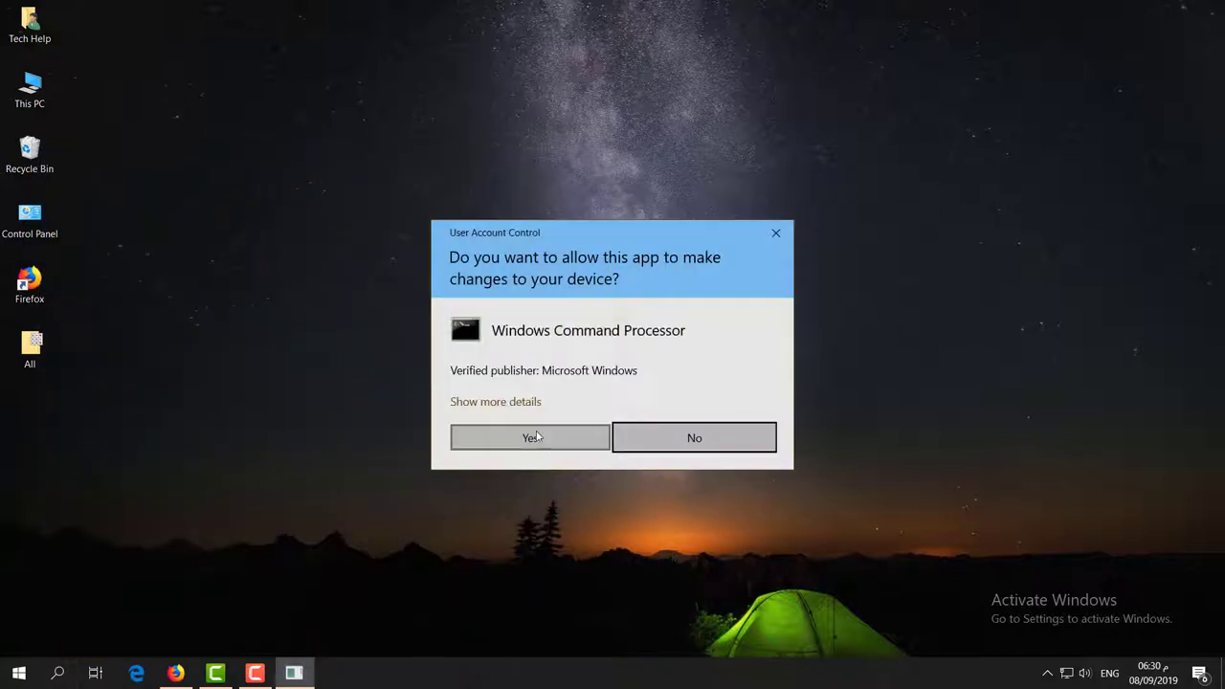
pyautogui.click(537, 437)
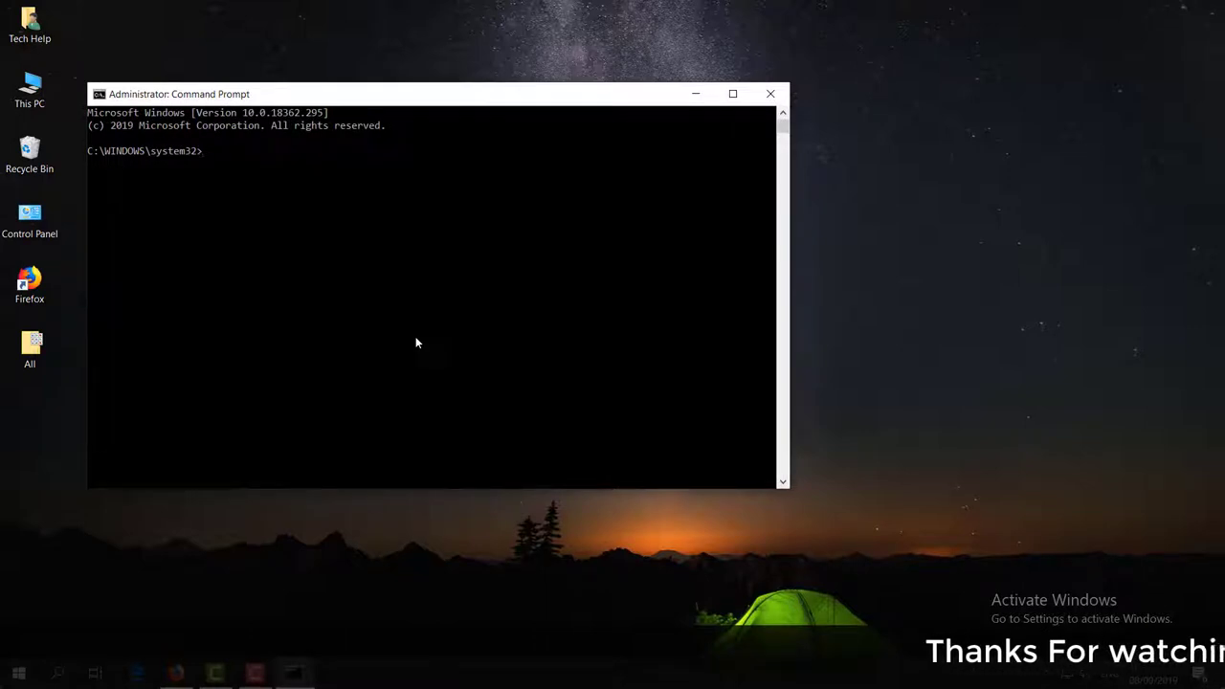
pyautogui.write('cmd /c "echo off|clip"')
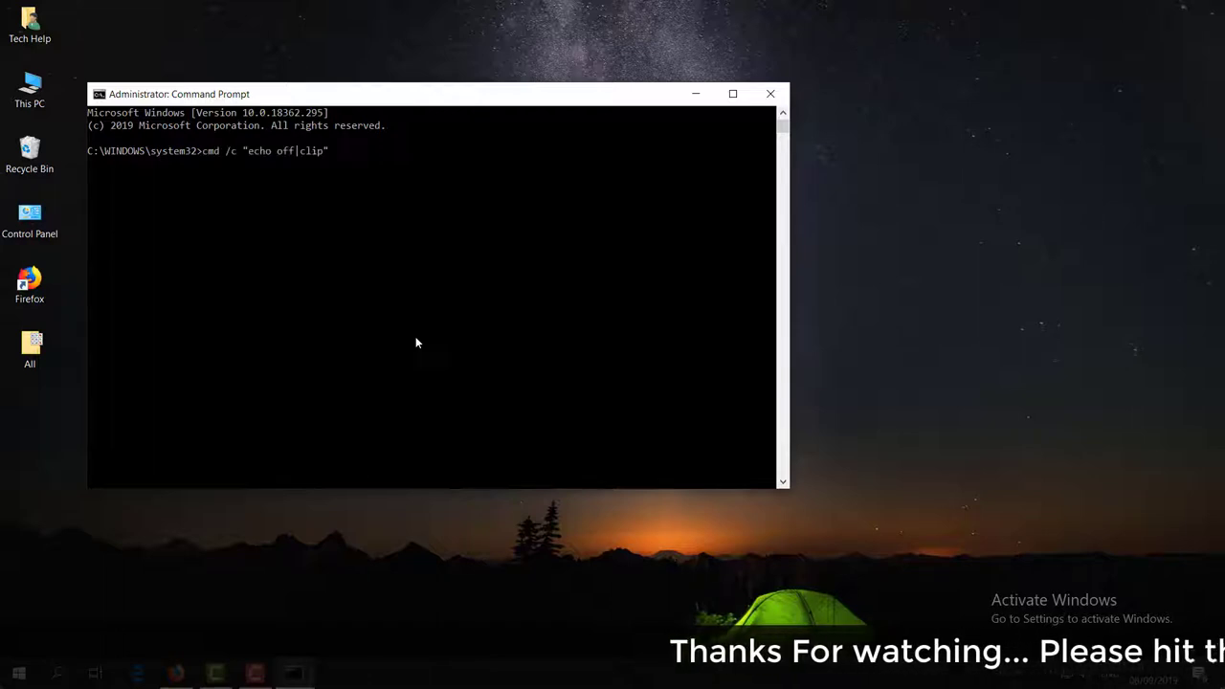